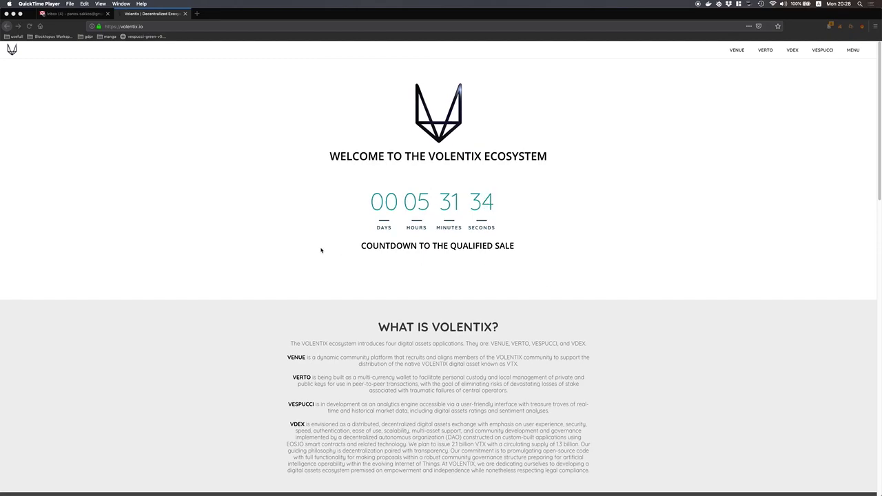
Step: Scroll to VTX FOR 200 and open 'How do I download Verto to receive 200 VTX?'
{"action": "scroll", "coordinate": [306, 259], "scroll_direction": "down", "scroll_amount": 4}
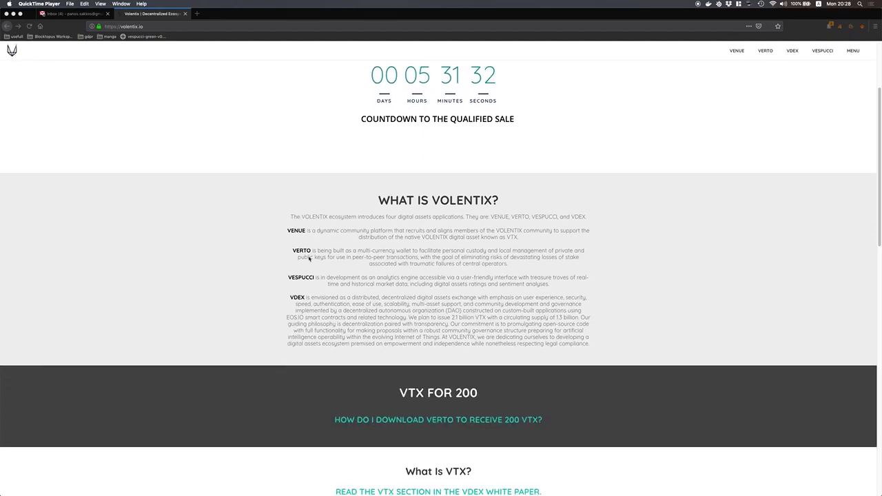
{"action": "scroll", "coordinate": [308, 259], "scroll_direction": "down", "scroll_amount": 3}
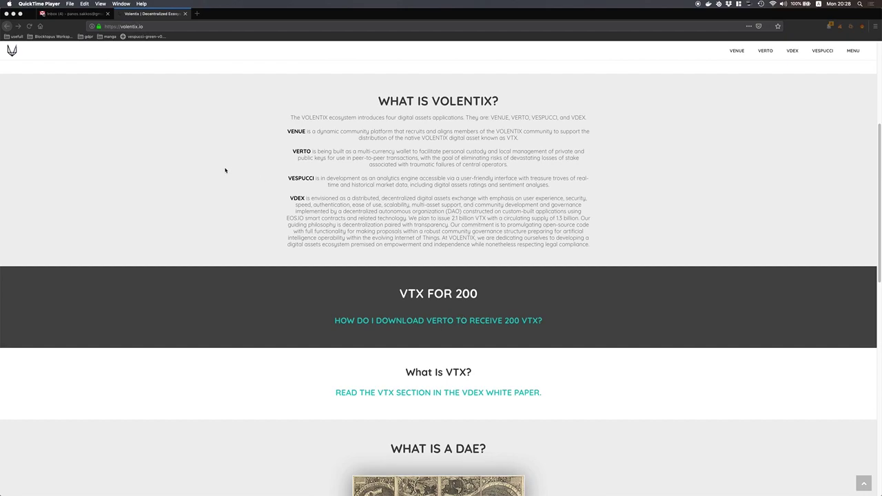
{"action": "left_click", "coordinate": [534, 231]}
{"action": "left_click", "coordinate": [472, 322]}
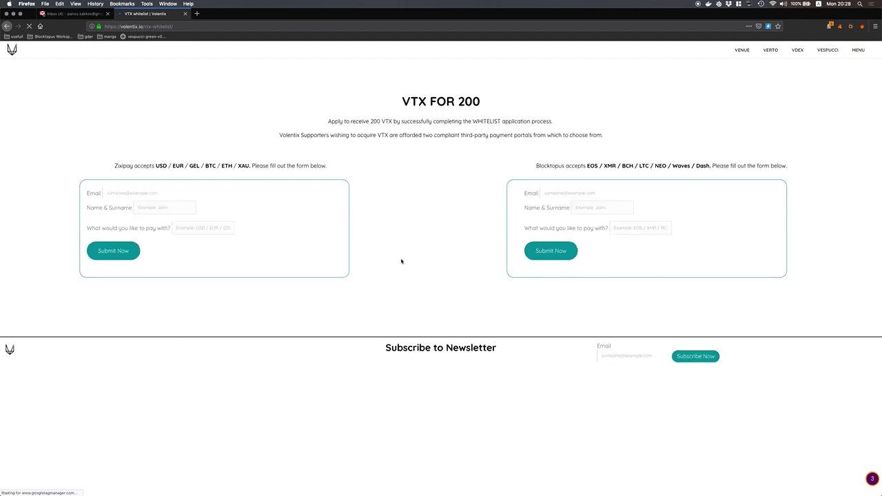
Step: Enter the user's email and full name in the Blocktopus form, choose BTC as payment, and submit
{"action": "left_click", "coordinate": [568, 193]}
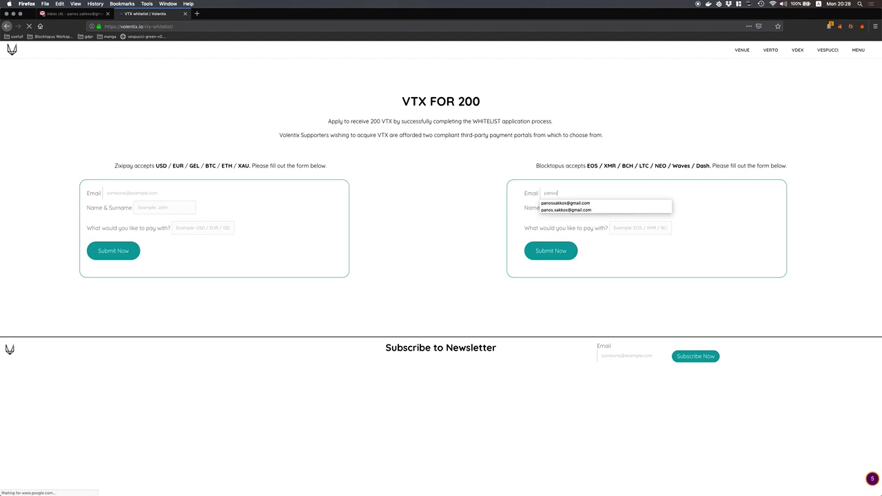
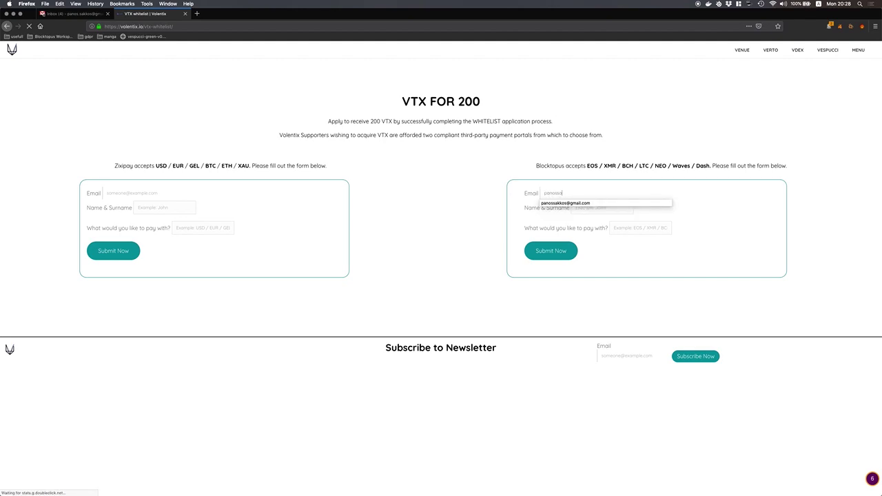
{"action": "key", "text": "Escape"}
{"action": "left_click", "coordinate": [585, 208]}
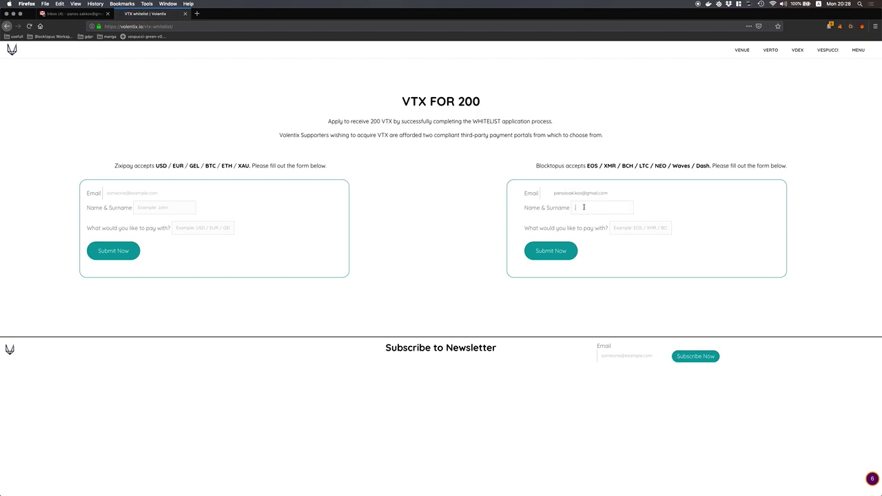
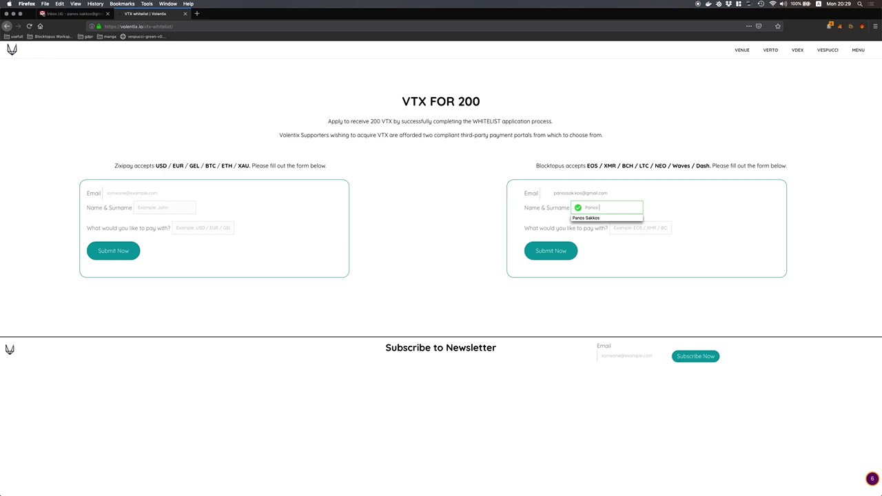
{"action": "key", "text": "Tab"}
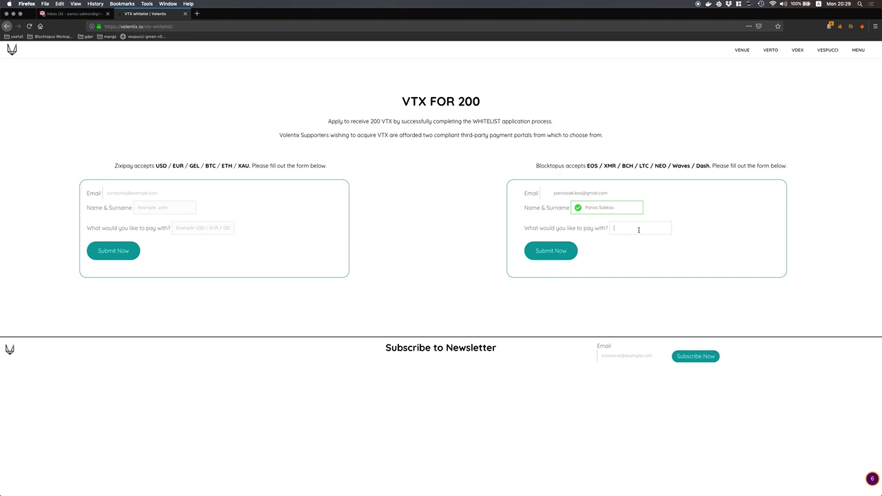
{"action": "type", "text": "BT"}
{"action": "left_click", "coordinate": [548, 253]}
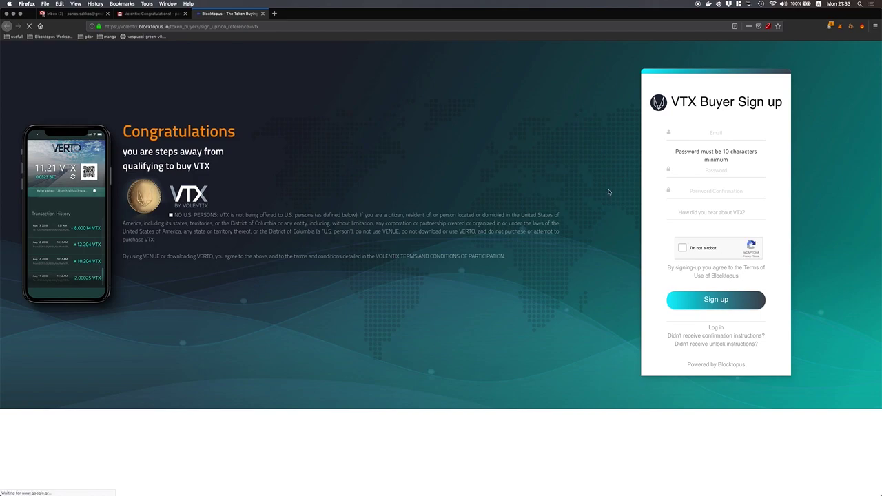
Step: Sign up with the user's email, paste the same password twice, pass the robot check, and submit
{"action": "left_click", "coordinate": [717, 135]}
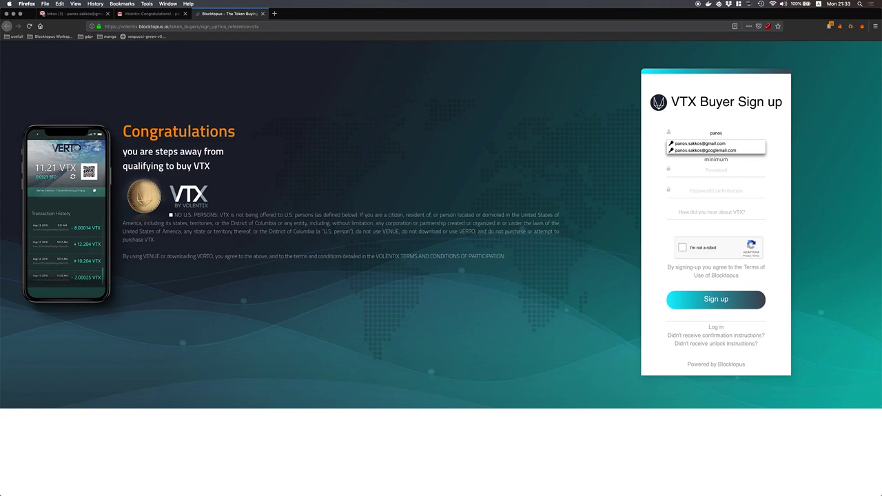
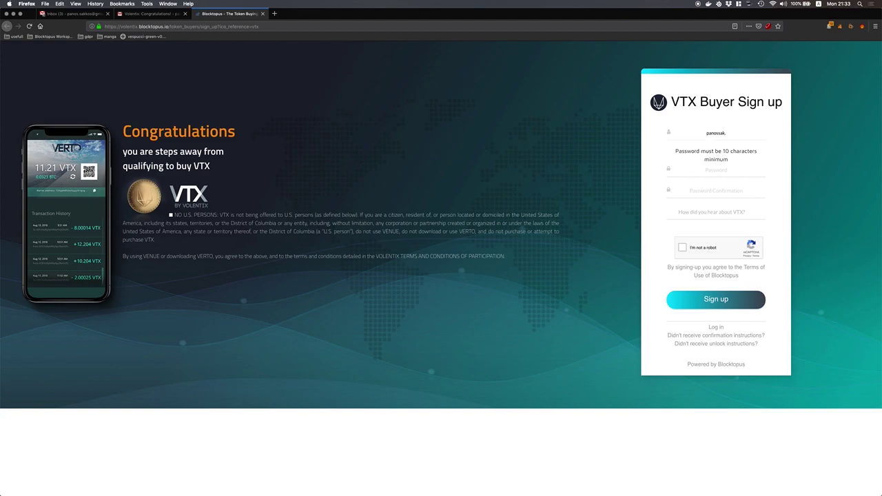
{"action": "key", "text": "Tab"}
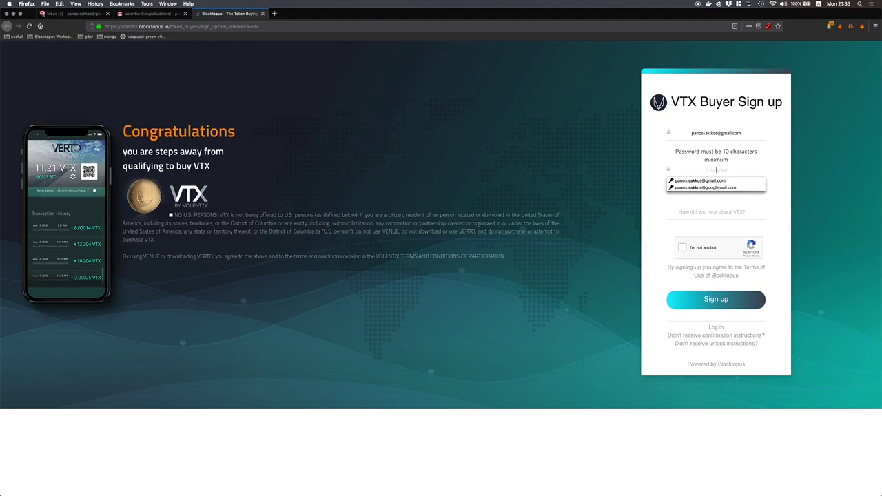
{"action": "key", "text": "ctrl+v"}
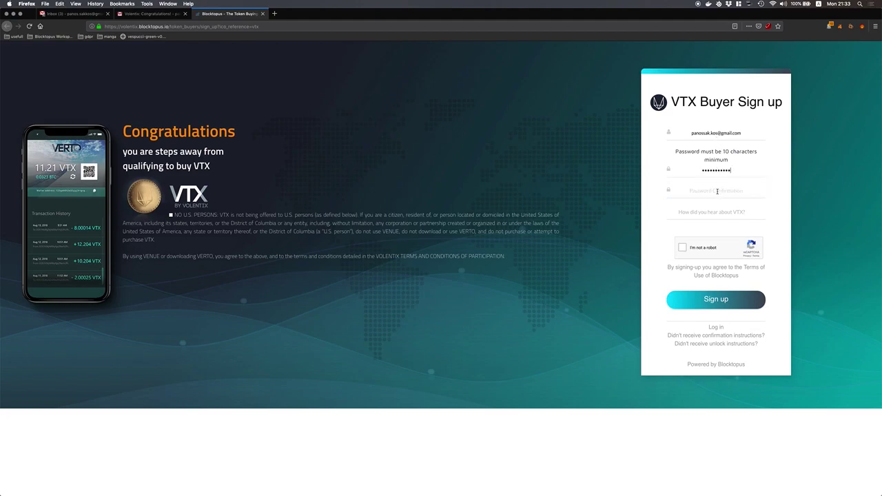
{"action": "left_click", "coordinate": [716, 191]}
{"action": "key", "text": "ctrl+v"}
{"action": "left_click", "coordinate": [680, 249]}
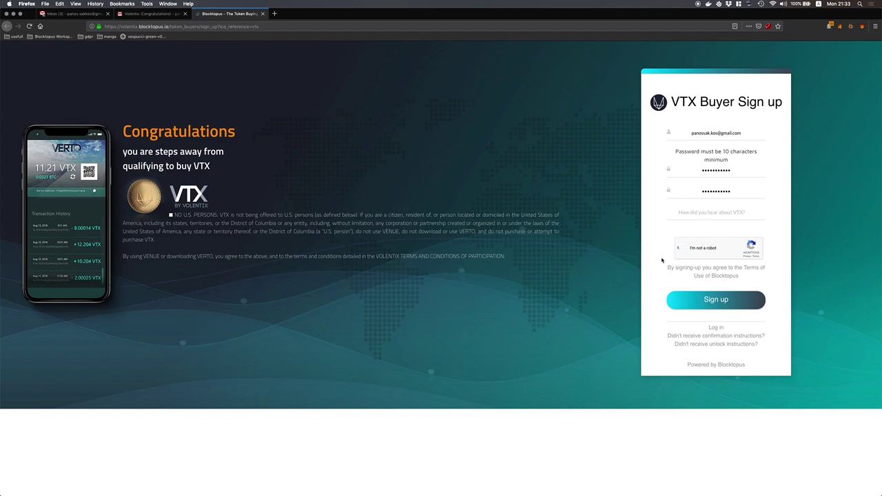
{"action": "left_click", "coordinate": [720, 301]}
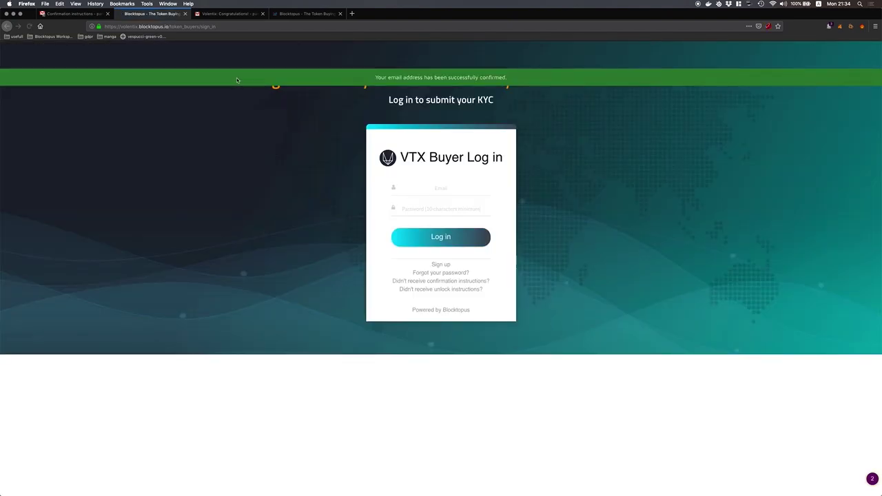
Step: Log in with the user's email and password, then dismiss the browser's save-login prompt
{"action": "left_click", "coordinate": [443, 188]}
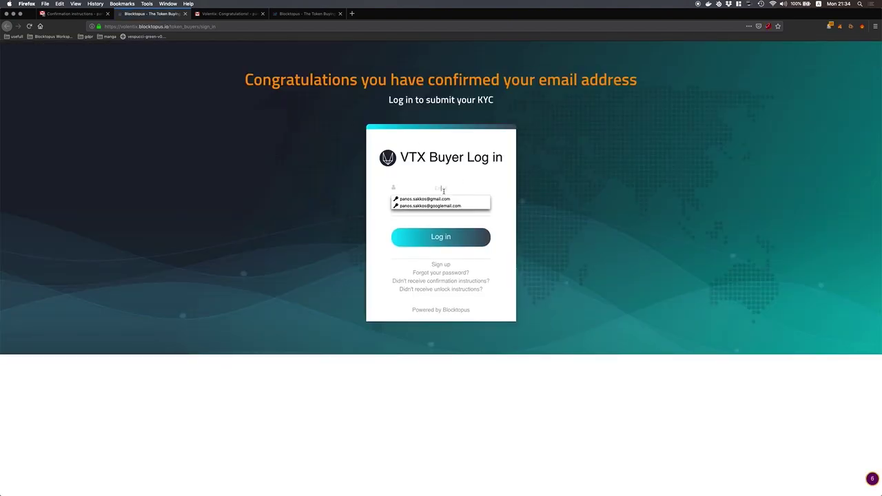
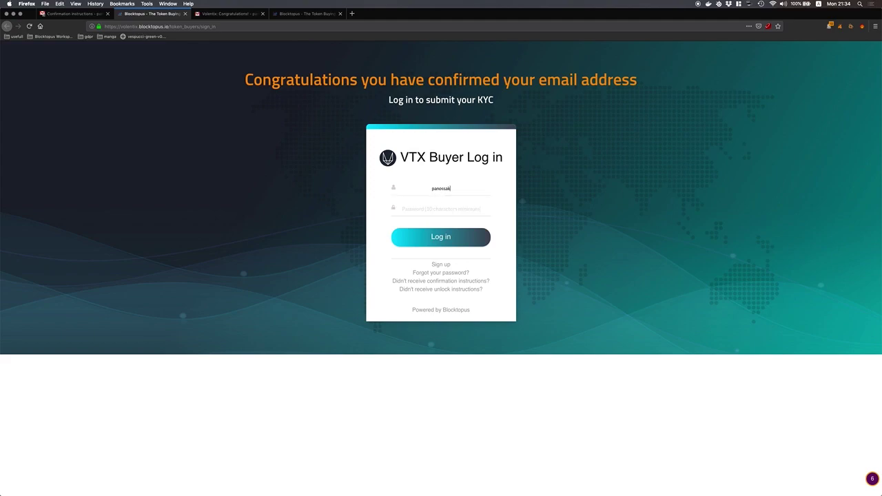
{"action": "key", "text": "Tab"}
{"action": "type", "text": "•••••••••••"}
{"action": "left_click", "coordinate": [440, 242]}
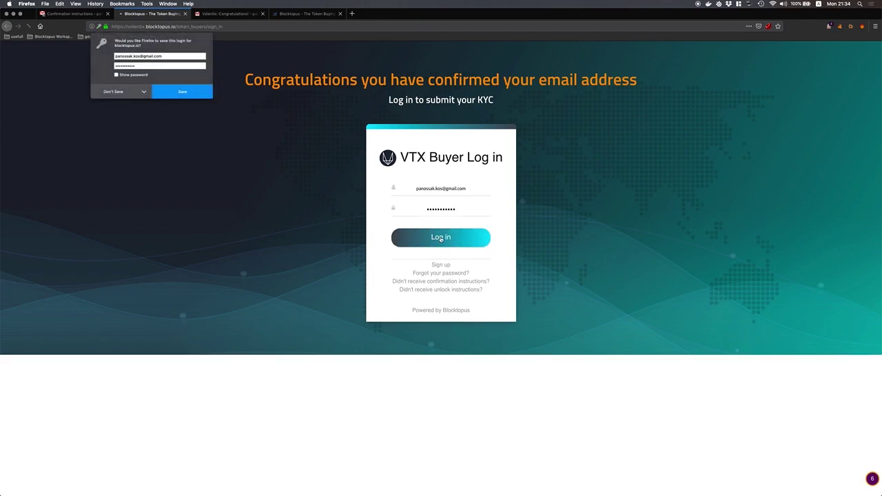
{"action": "left_click", "coordinate": [112, 92]}
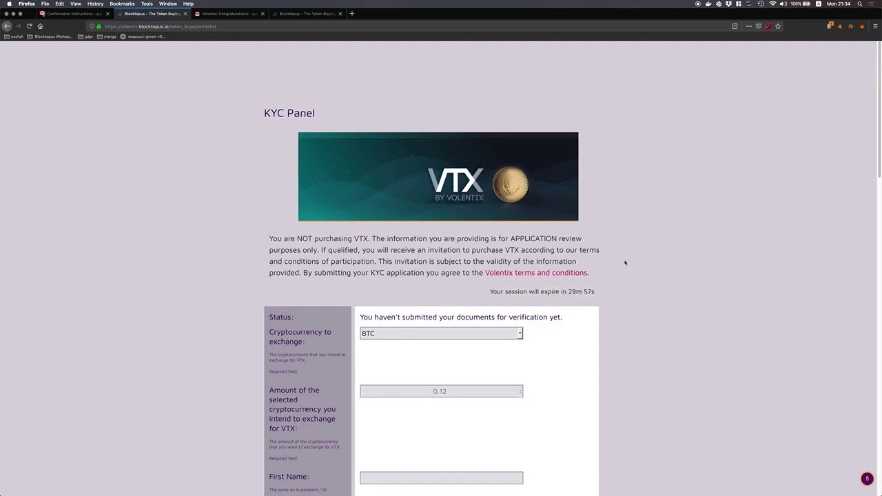
Step: Enter 2.1 as the BTC amount to exchange
{"action": "scroll", "coordinate": [626, 255], "scroll_direction": "down", "scroll_amount": 3}
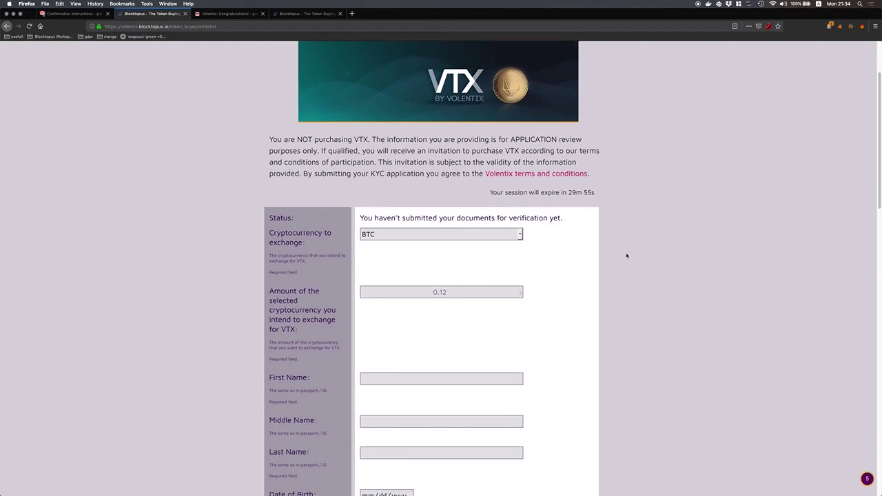
{"action": "scroll", "coordinate": [626, 255], "scroll_direction": "down", "scroll_amount": 3}
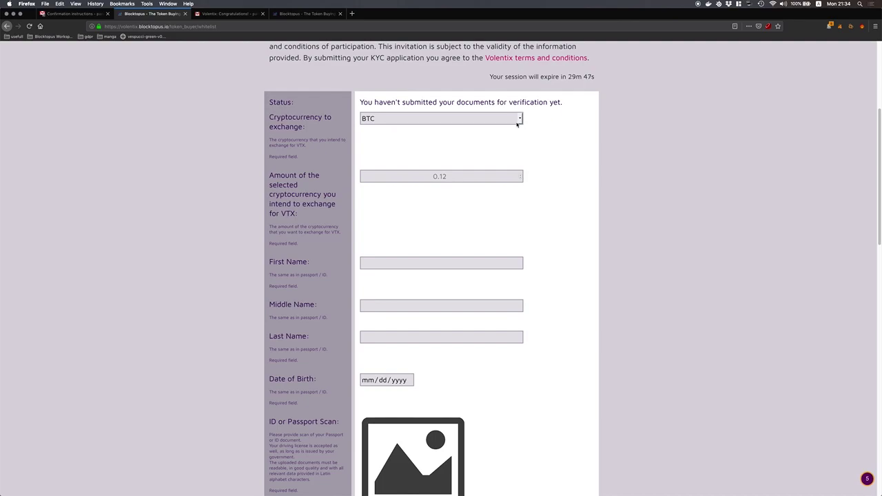
{"action": "left_click", "coordinate": [462, 174]}
{"action": "type", "text": "2.1"}
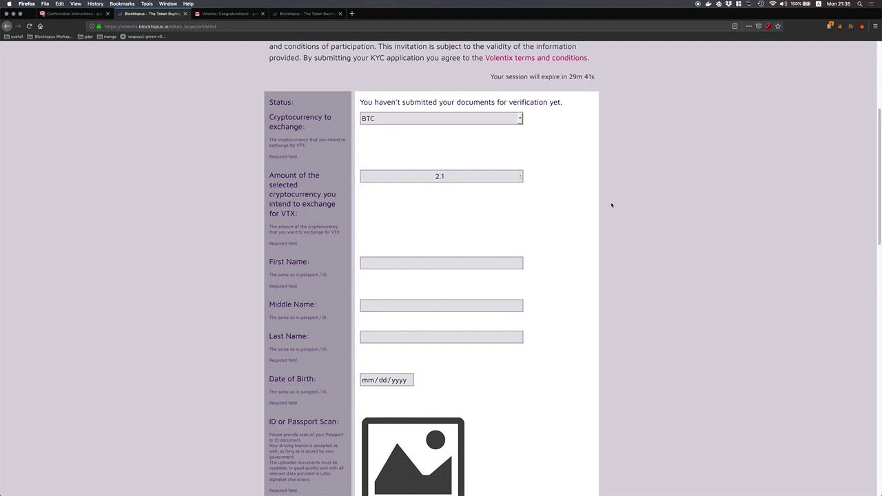
{"action": "scroll", "coordinate": [576, 202], "scroll_direction": "down", "scroll_amount": 1}
{"action": "scroll", "coordinate": [576, 201], "scroll_direction": "down", "scroll_amount": 3}
Step: Fill in the user's first name and last name
{"action": "key", "text": "Tab"}
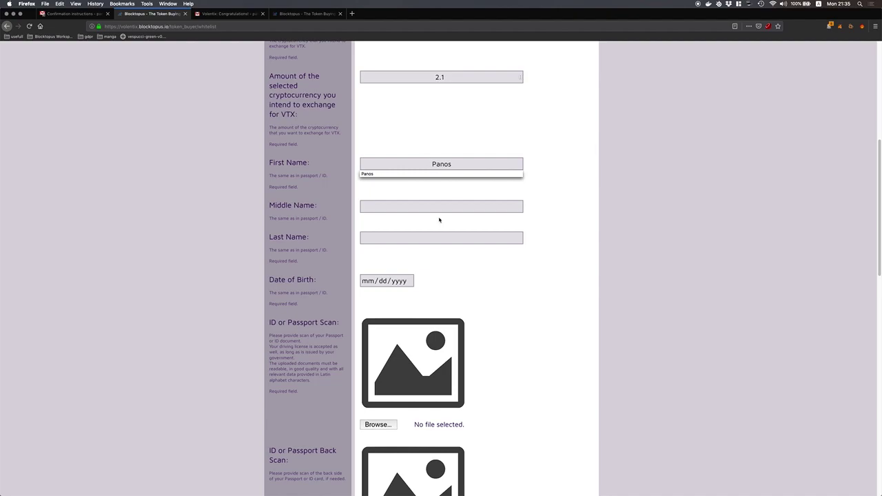
{"action": "key", "text": "Tab"}
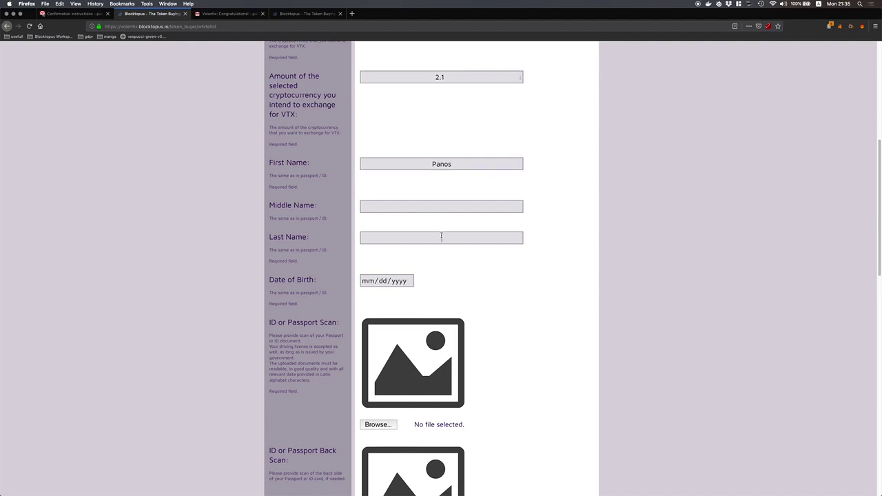
{"action": "left_click", "coordinate": [441, 237]}
Step: Pick 12/04/2017 as the date of birth in the date picker
{"action": "left_click", "coordinate": [400, 281]}
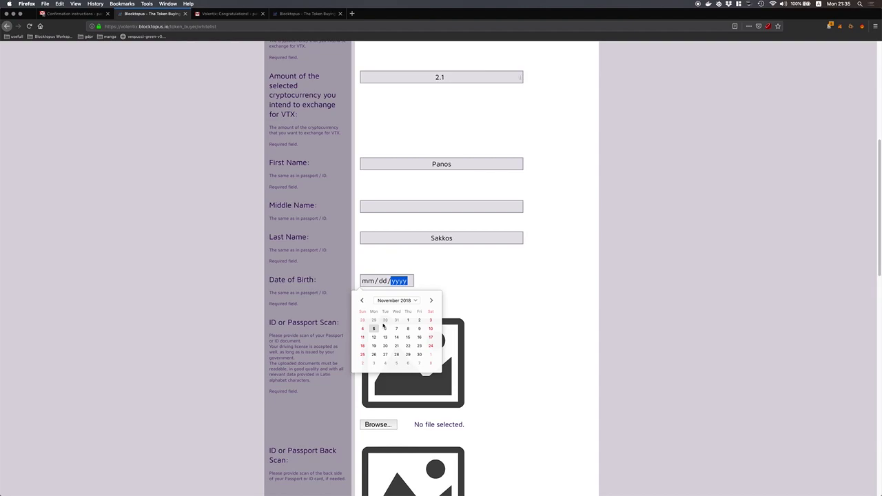
{"action": "left_click", "coordinate": [361, 301]}
{"action": "left_click", "coordinate": [362, 301]}
{"action": "left_click", "coordinate": [361, 301]}
{"action": "left_click", "coordinate": [374, 328]}
{"action": "left_click", "coordinate": [573, 319]}
{"action": "scroll", "coordinate": [572, 319], "scroll_direction": "down", "scroll_amount": 6}
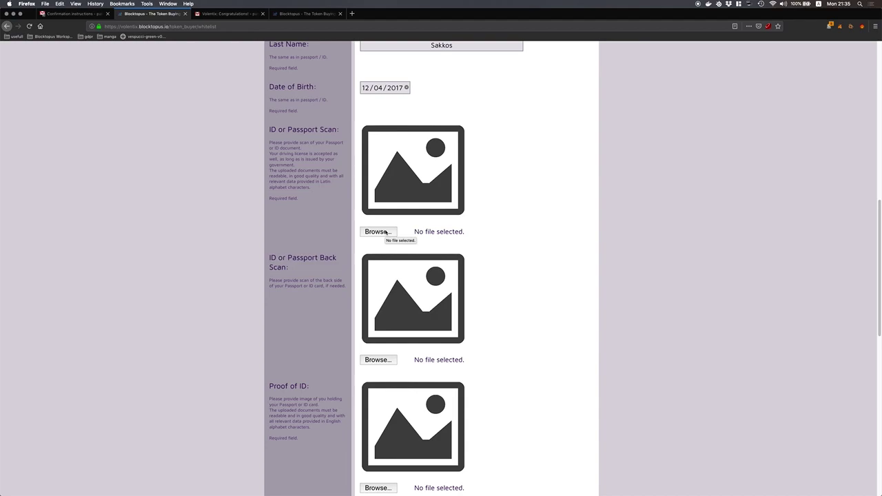
Step: Attach IMG_5557.png as the ID scan
{"action": "left_click", "coordinate": [387, 233]}
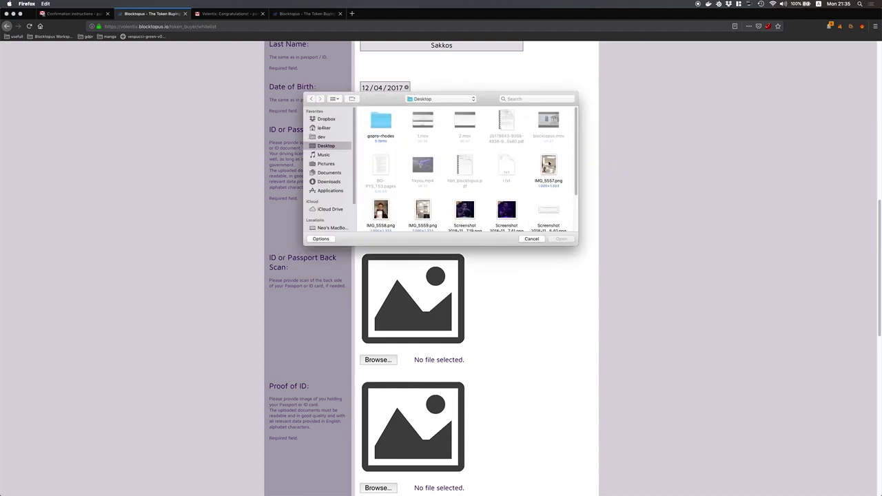
{"action": "double_click", "coordinate": [549, 164]}
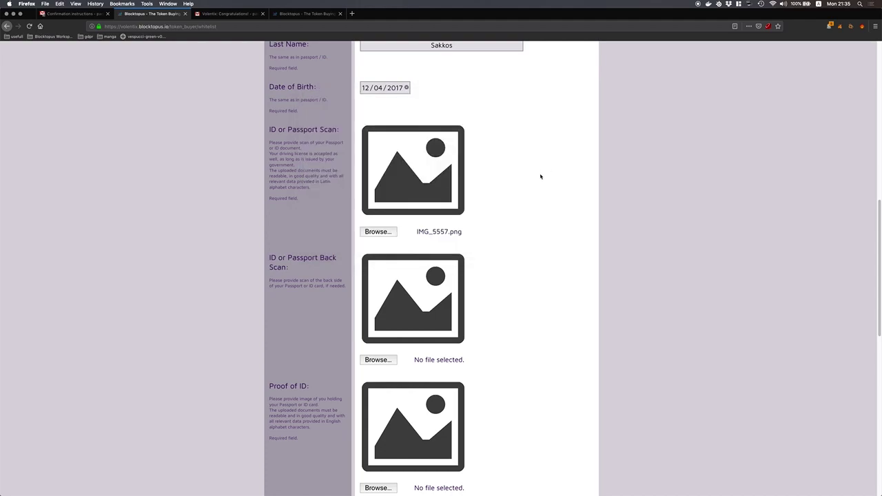
{"action": "scroll", "coordinate": [540, 177], "scroll_direction": "down", "scroll_amount": 3}
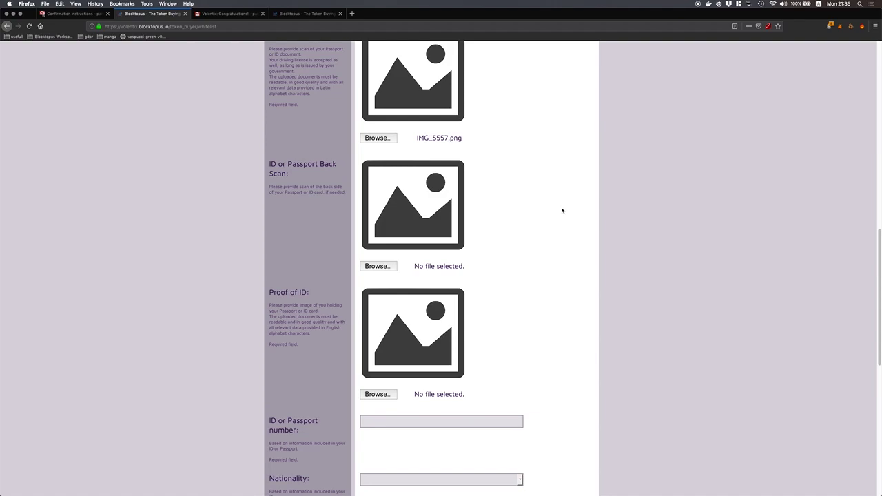
{"action": "scroll", "coordinate": [537, 213], "scroll_direction": "down", "scroll_amount": 5}
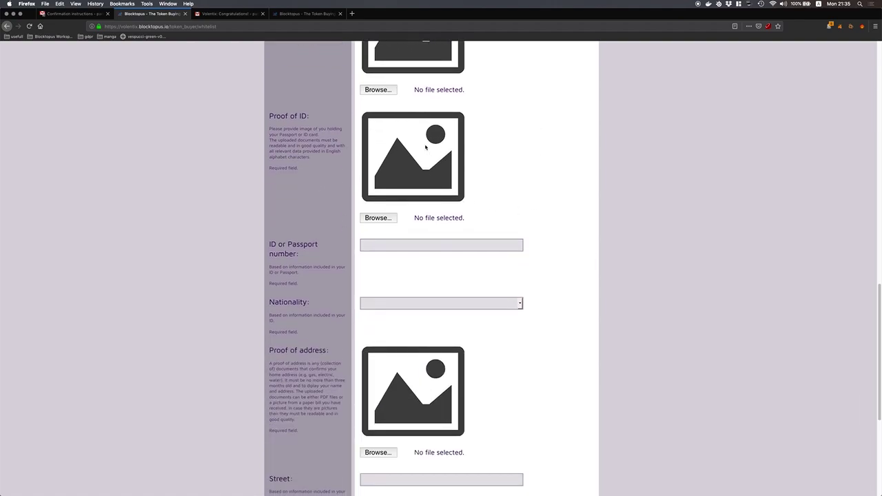
Step: Attach IMG_5558.png as proof of ID and enter the passport number
{"action": "left_click", "coordinate": [376, 218]}
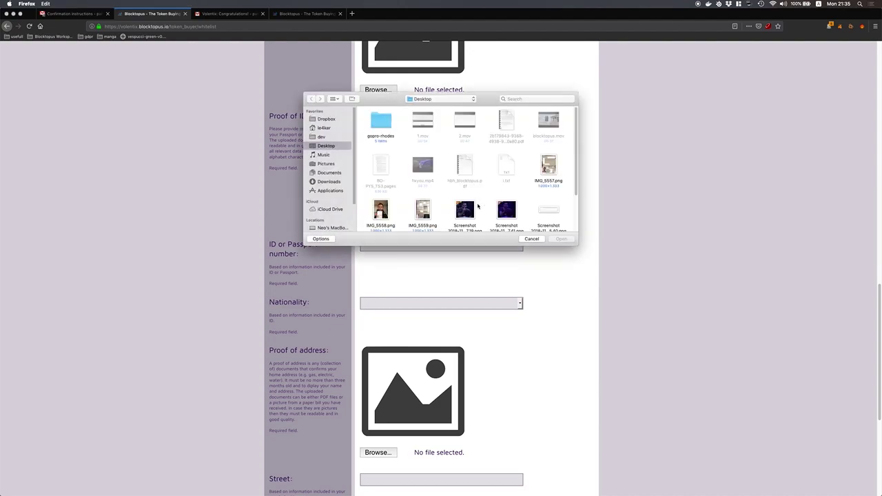
{"action": "double_click", "coordinate": [382, 211]}
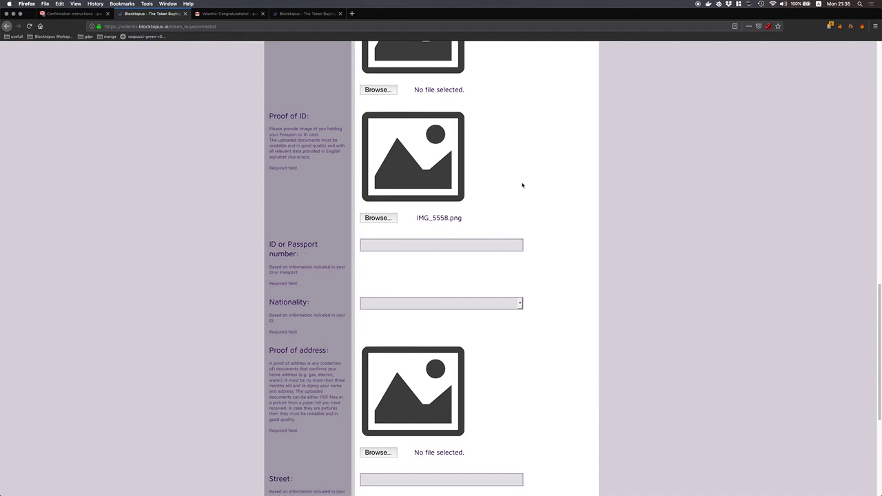
{"action": "scroll", "coordinate": [482, 232], "scroll_direction": "down", "scroll_amount": 3}
{"action": "left_click", "coordinate": [460, 186]}
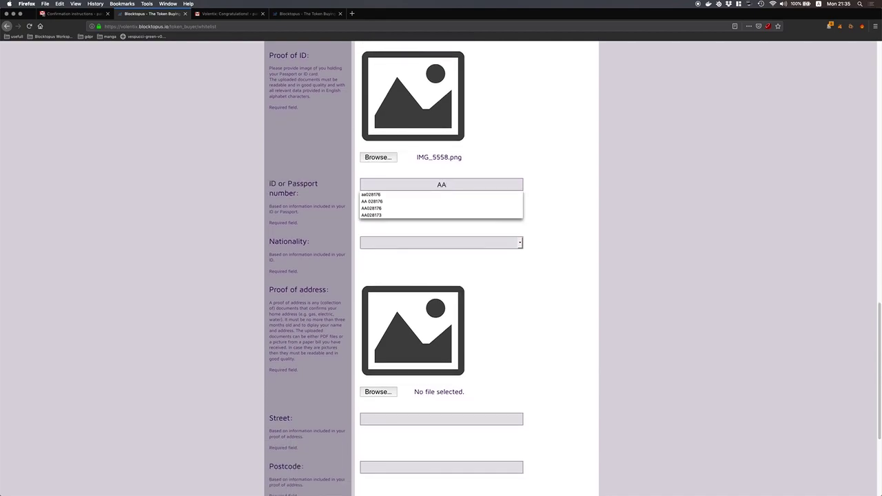
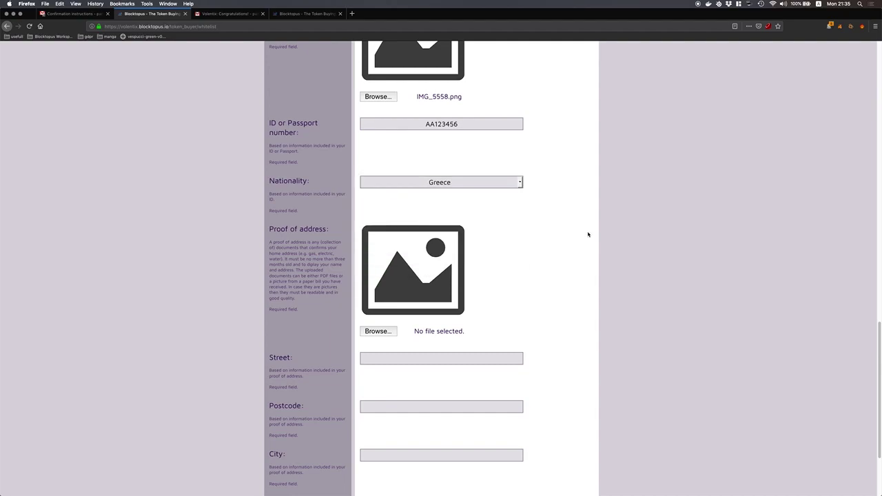
{"action": "scroll", "coordinate": [588, 234], "scroll_direction": "down", "scroll_amount": 3}
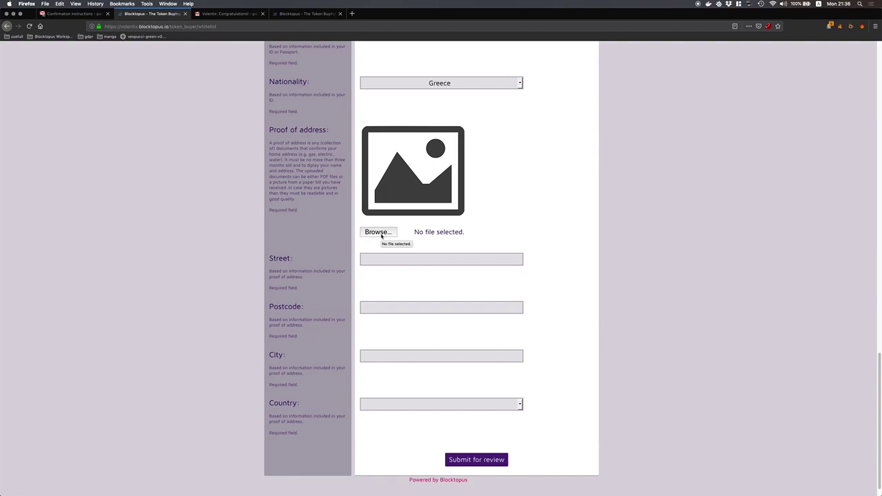
Step: Attach IMG_5559.png as proof of address
{"action": "left_click", "coordinate": [378, 232]}
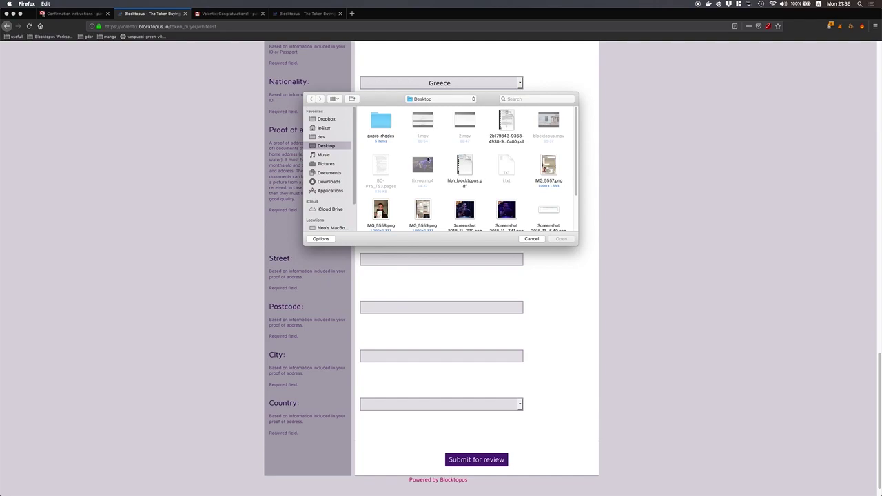
{"action": "scroll", "coordinate": [490, 183], "scroll_direction": "down", "scroll_amount": 2}
{"action": "left_click", "coordinate": [422, 183]}
{"action": "left_click", "coordinate": [560, 239]}
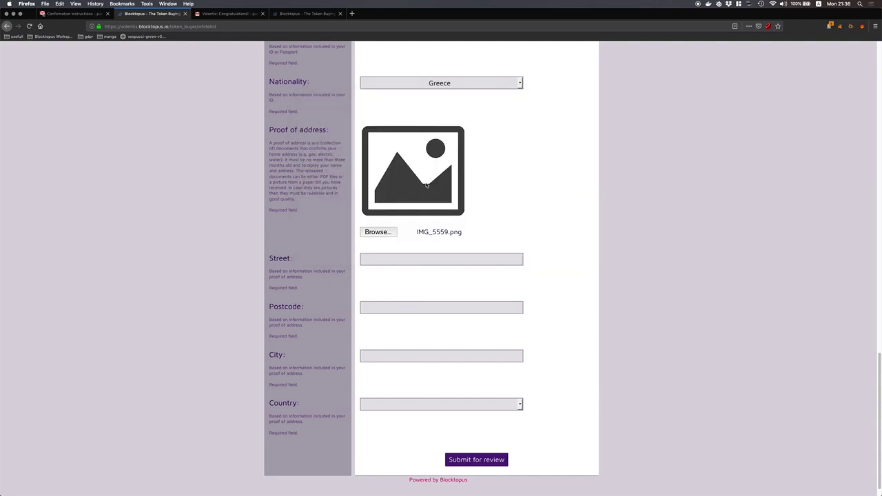
{"action": "scroll", "coordinate": [534, 218], "scroll_direction": "down", "scroll_amount": 1}
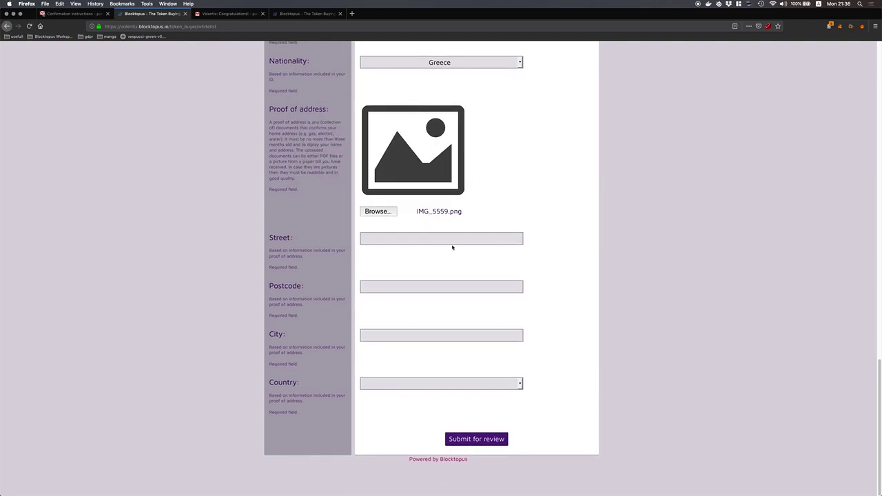
Step: Fill in the street, postcode and city, choose Greece as country, and submit for review
{"action": "left_click", "coordinate": [449, 240]}
{"action": "type", "text": "Awesome"}
{"action": "type", "text": "Street 24"}
{"action": "left_click", "coordinate": [441, 286]}
{"action": "type", "text": "12345"}
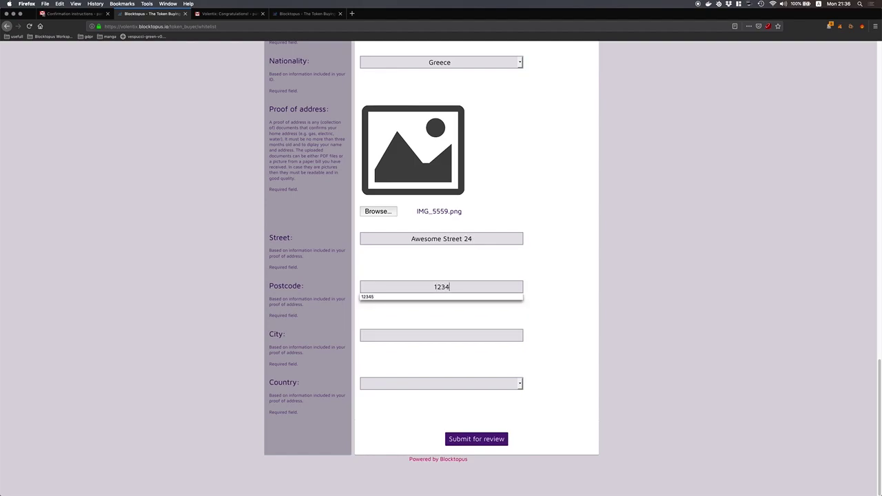
{"action": "left_click", "coordinate": [467, 334]}
{"action": "type", "text": "Athens"}
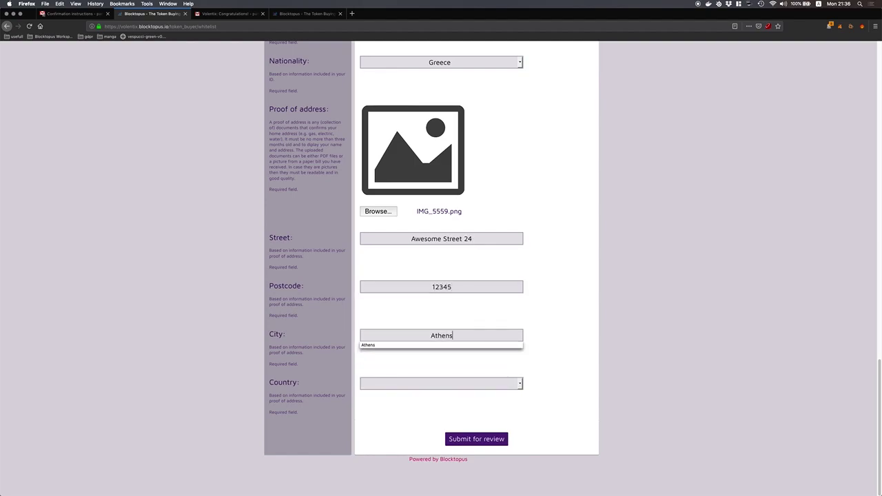
{"action": "key", "text": "Tab"}
{"action": "type", "text": "Greece"}
{"action": "left_click", "coordinate": [574, 321]}
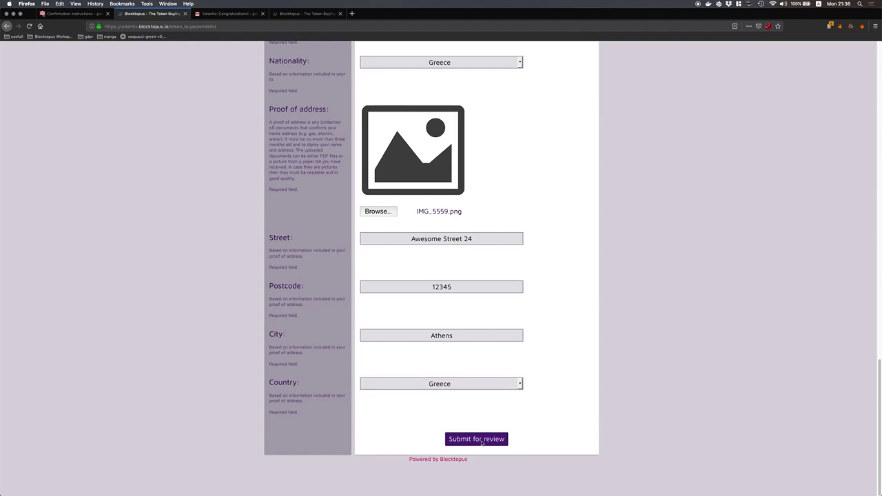
{"action": "left_click", "coordinate": [482, 441]}
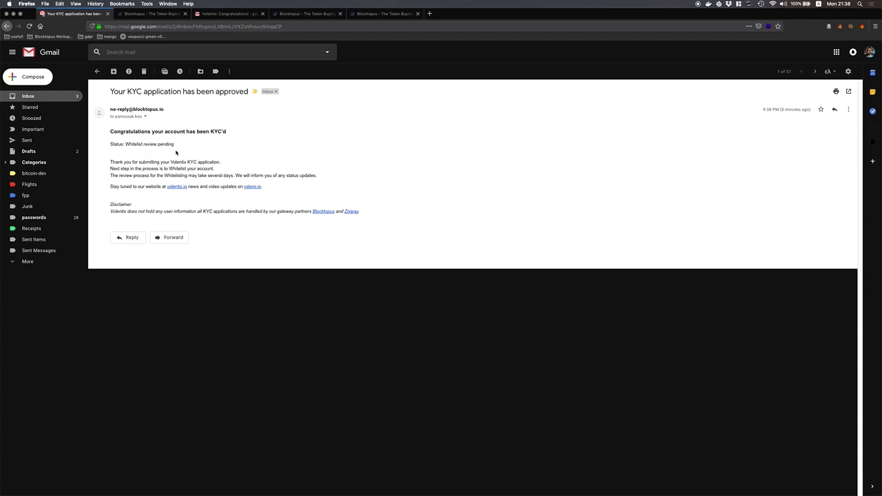
Step: Select lines of the KYC approval email text, then clear the selection
{"action": "triple_click", "coordinate": [137, 162]}
{"action": "left_click", "coordinate": [211, 168]}
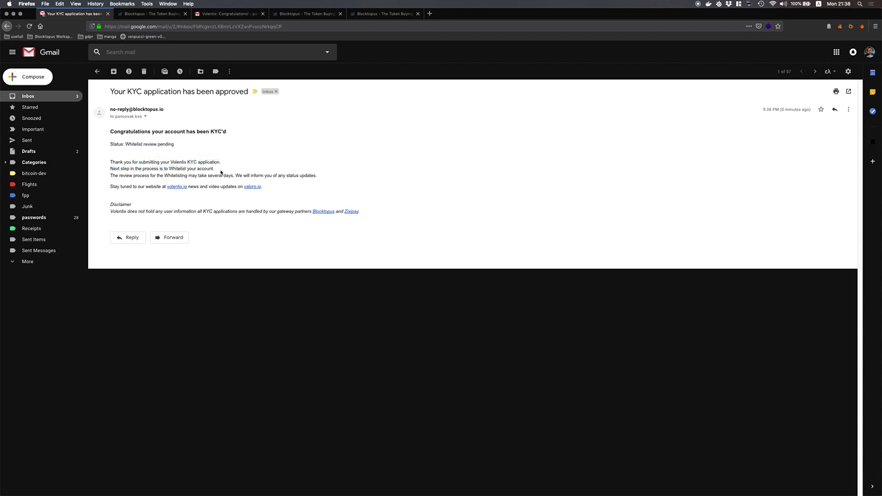